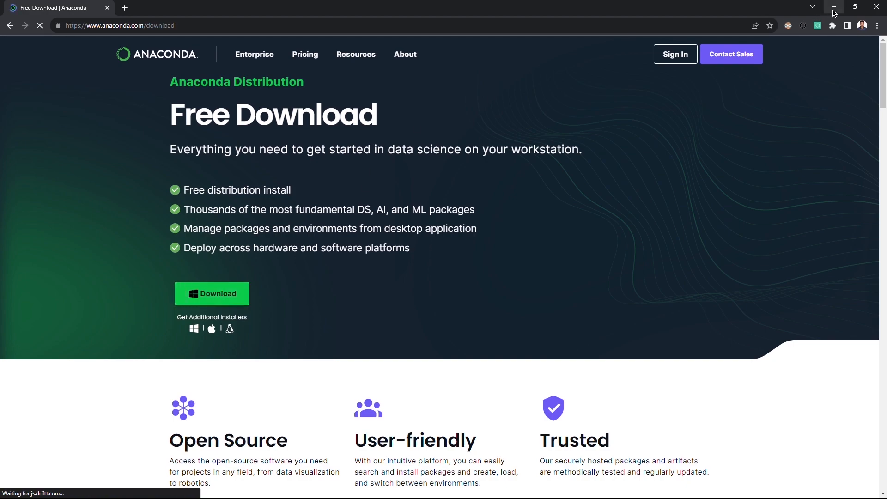
Try to install Anaconda3 2023.09-0 into the default destination folder, accepting the license agreement, and close the setup
left_click(834, 8)
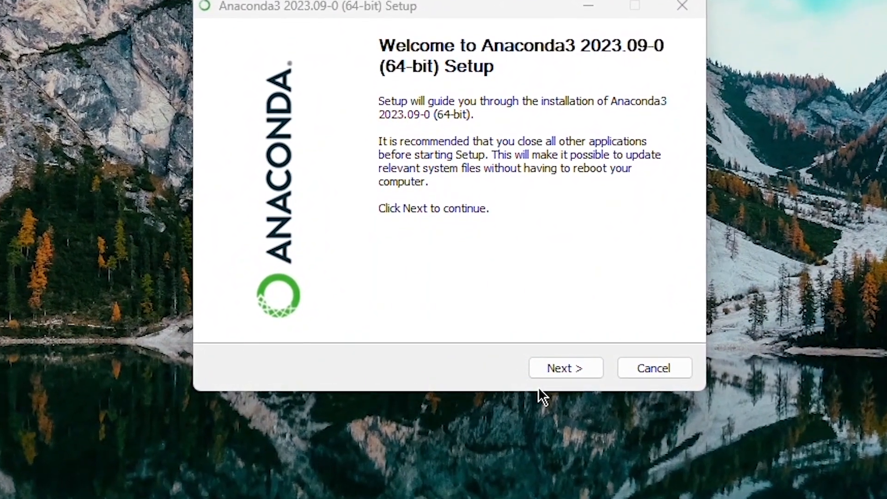
left_click(558, 365)
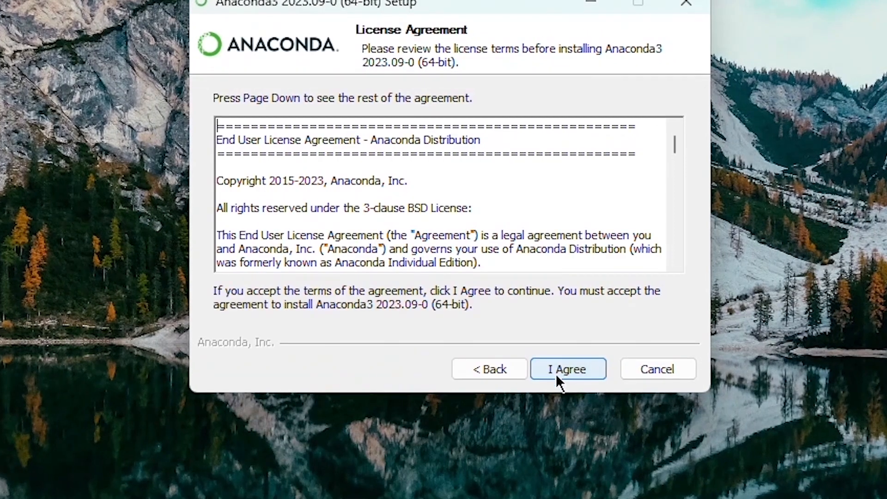
left_click(564, 368)
left_click(565, 369)
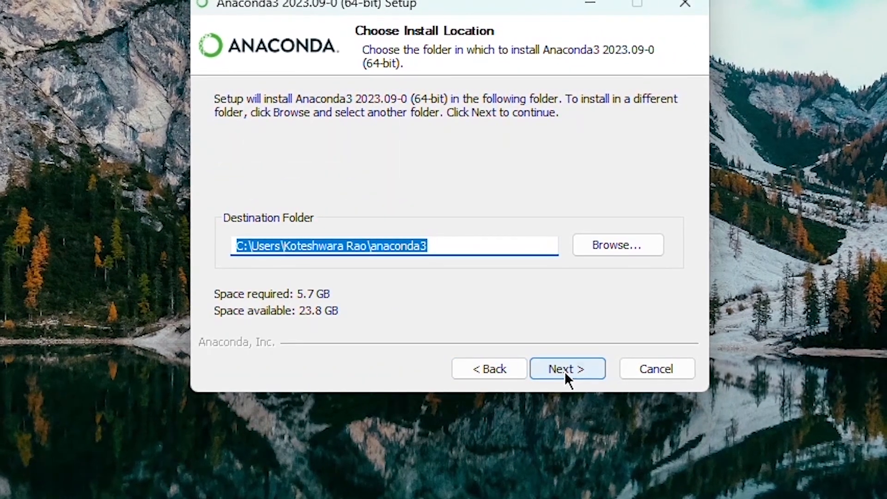
left_click(564, 369)
left_click(585, 381)
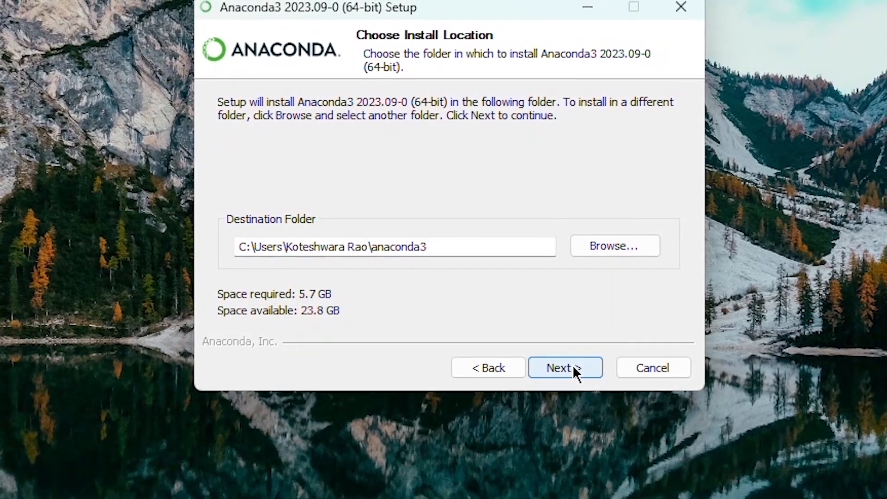
left_click(563, 368)
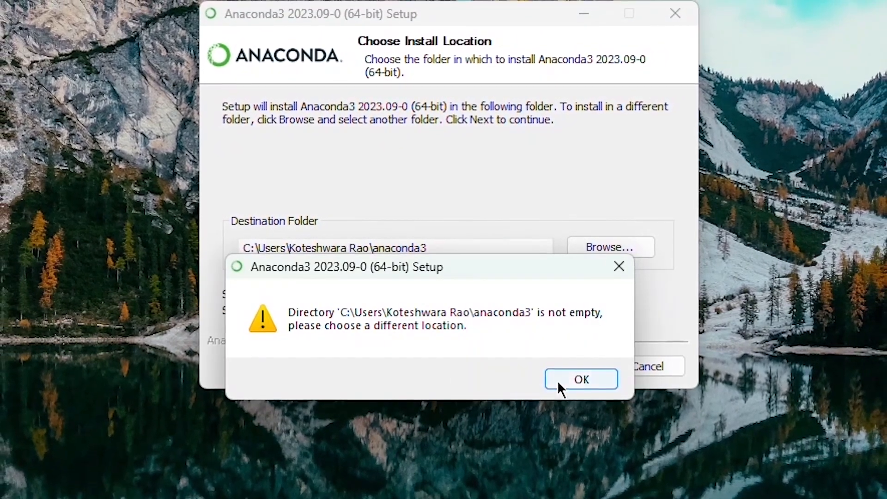
left_click(559, 379)
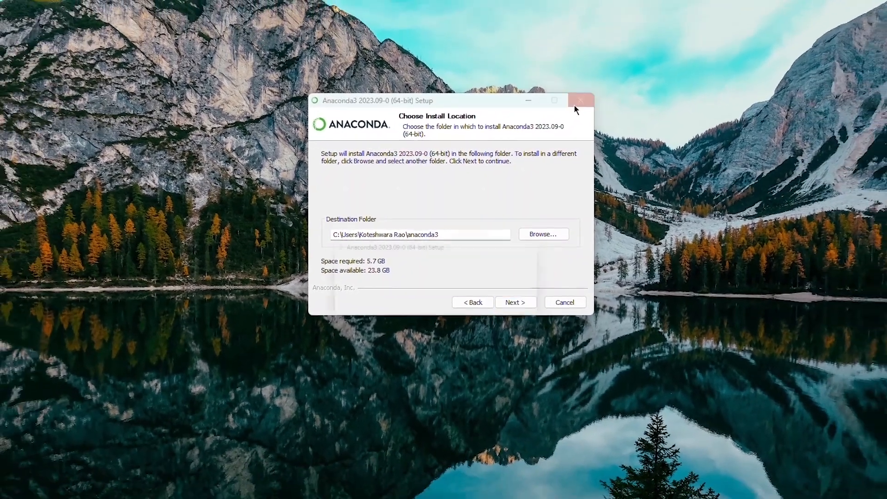
left_click(584, 96)
left_click(474, 298)
Open Anaconda Prompt and go up to the C:\ root directory with cd .. commands
mouse_move(364, 496)
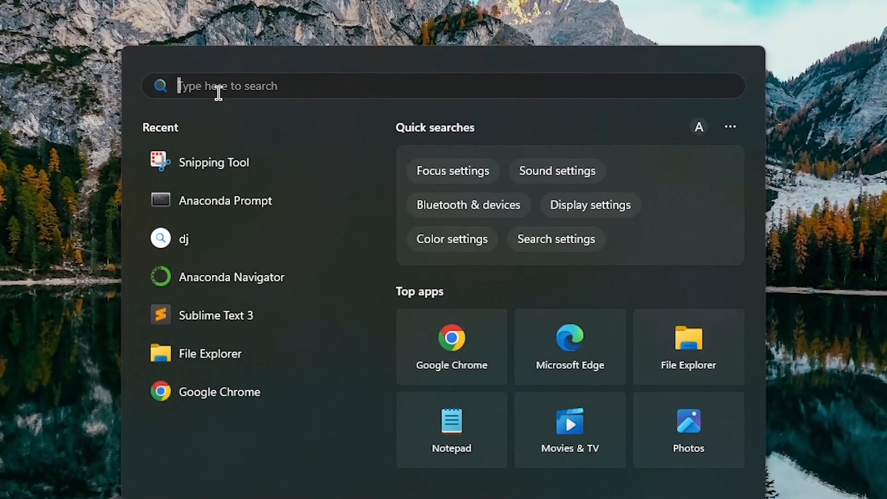
left_click(239, 205)
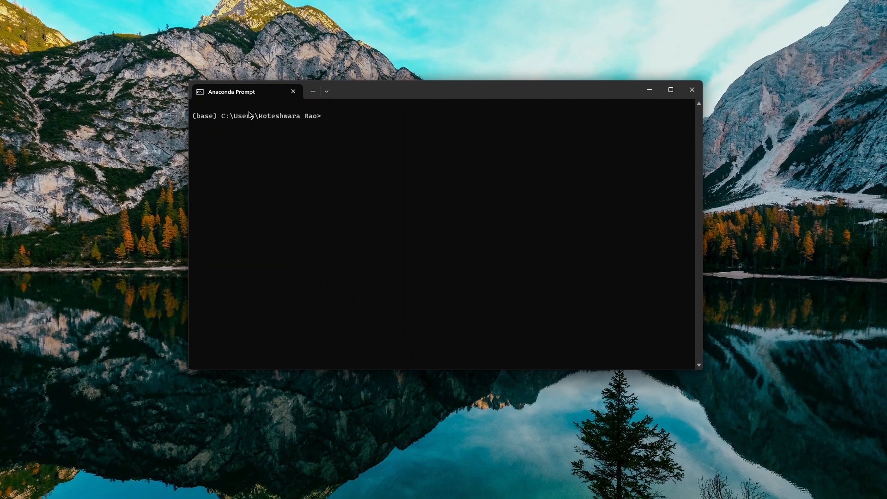
type("cd ..")
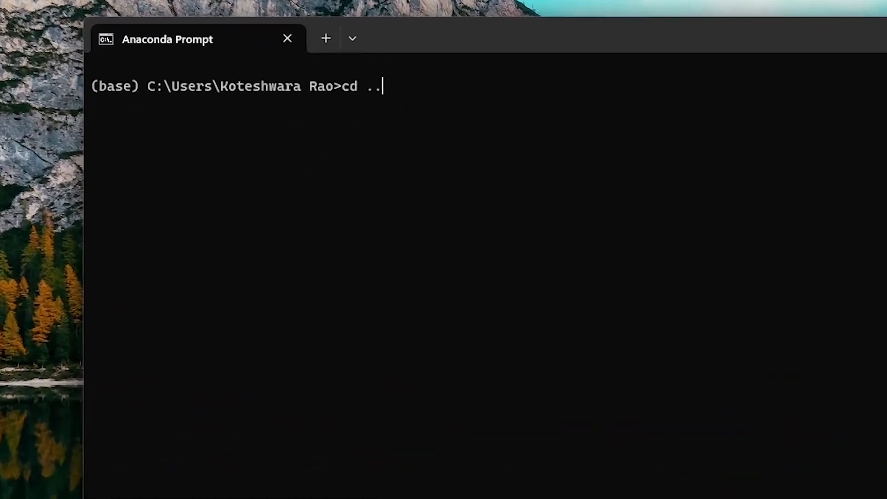
key("Return")
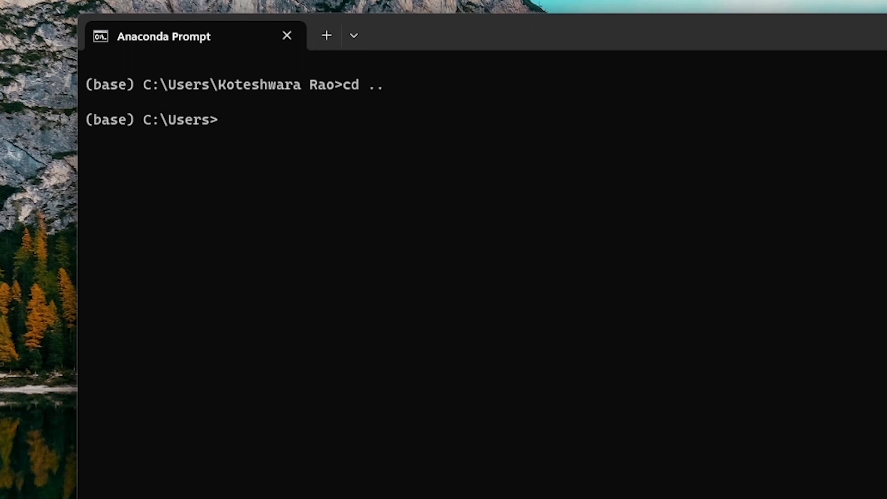
type("cd ..")
key("Return")
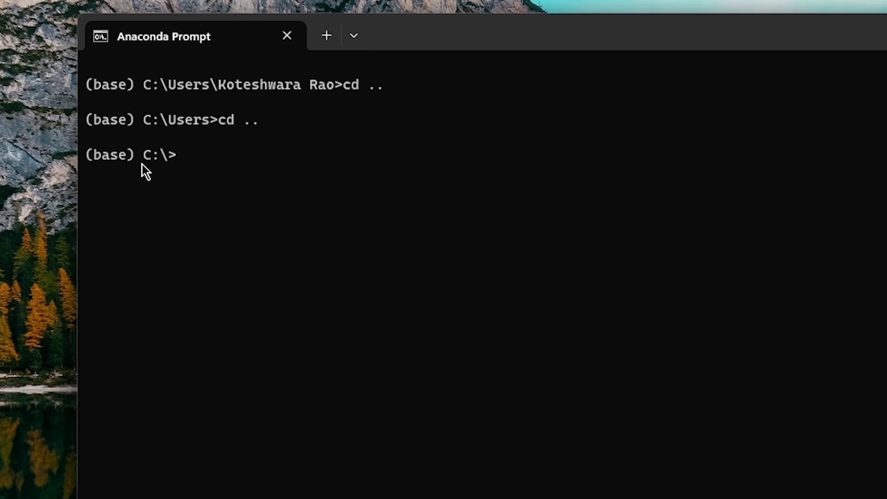
List the existing conda environments with conda env list
type("conda e")
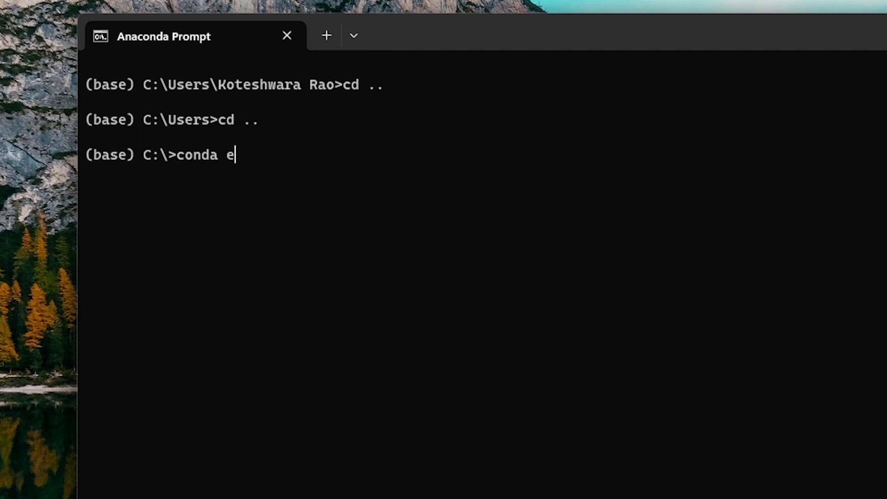
type("nv list")
left_click_drag(309, 159, 174, 157)
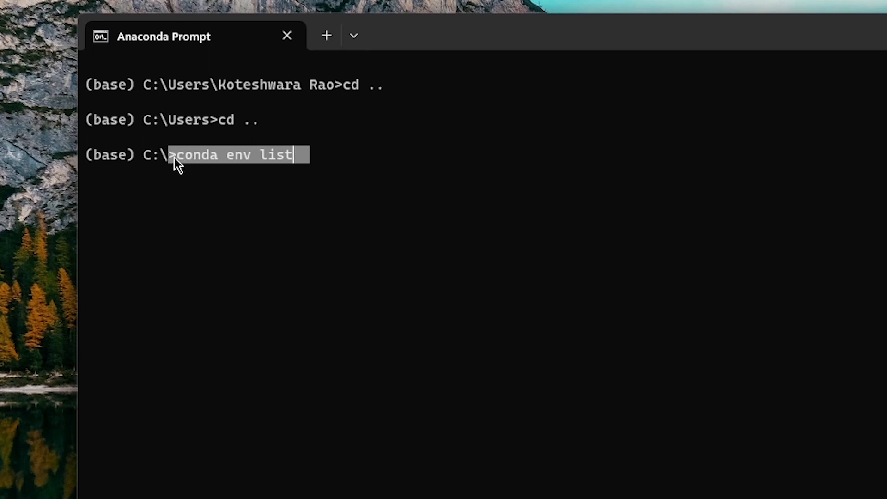
left_click(174, 158)
key("Return")
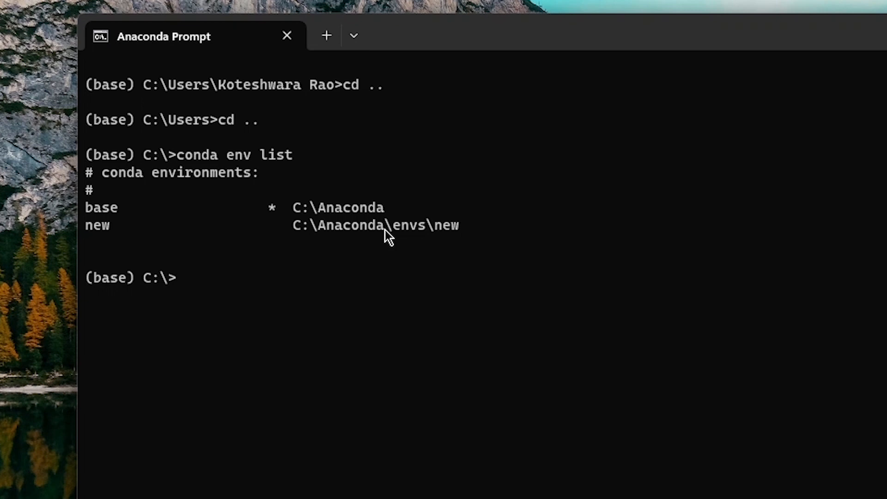
Create a conda environment named ml with conda create -n ml and confirm the package plan
type("conda create -")
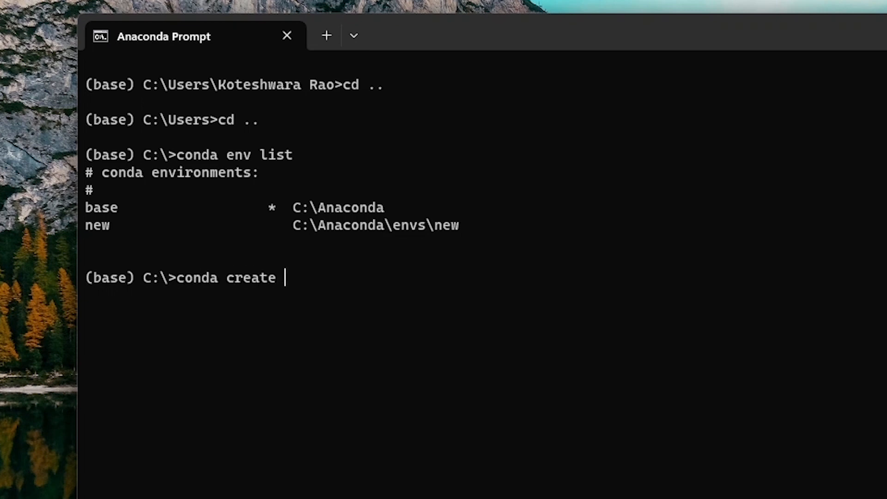
type("n ml")
key("Return")
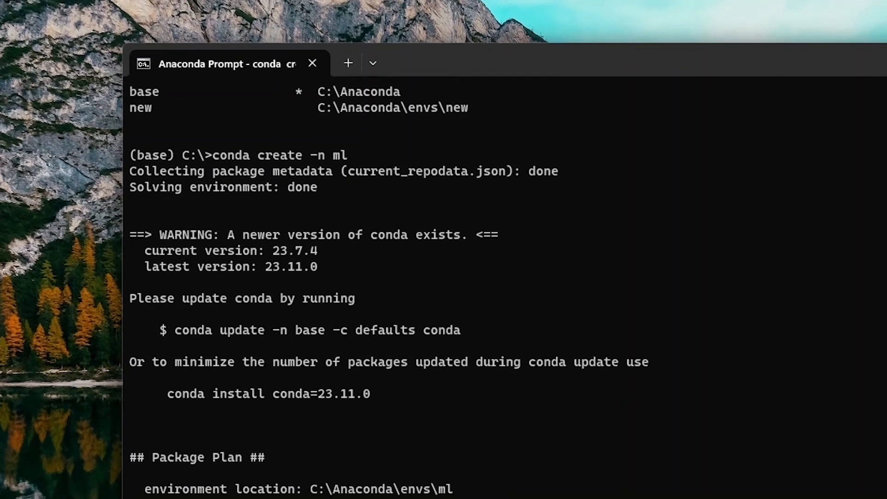
type("y")
key("Return")
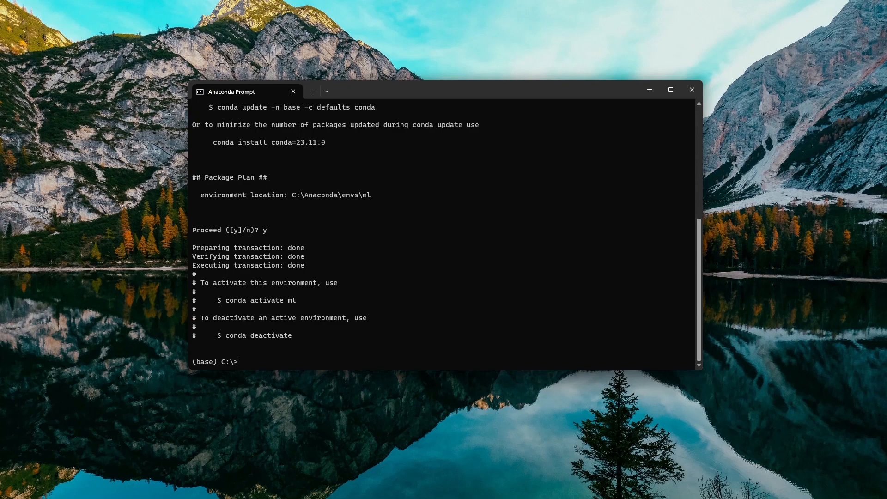
Check the Python version of the base environment in the Python interpreter, and exit it with exit()
type("ython")
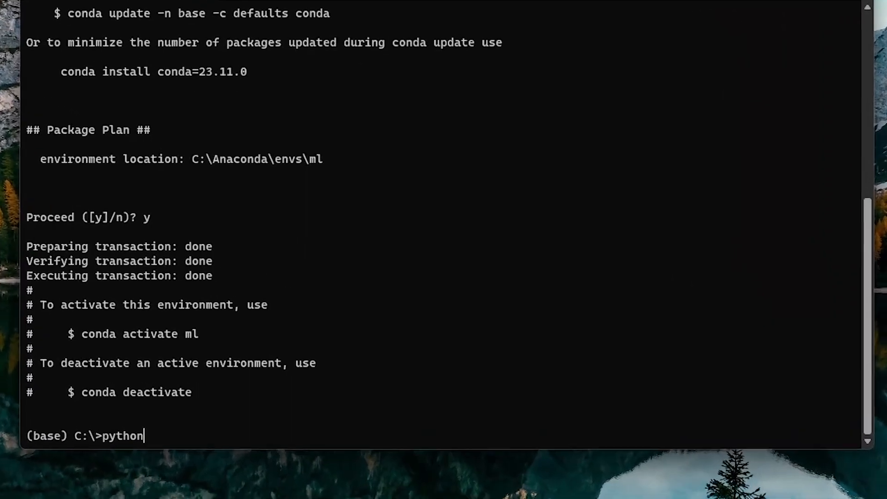
key("Return")
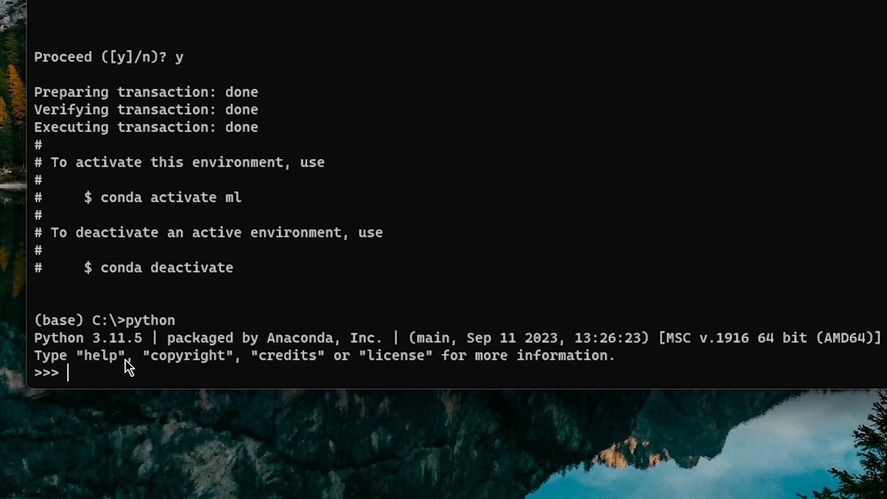
type("exit()")
key("Return")
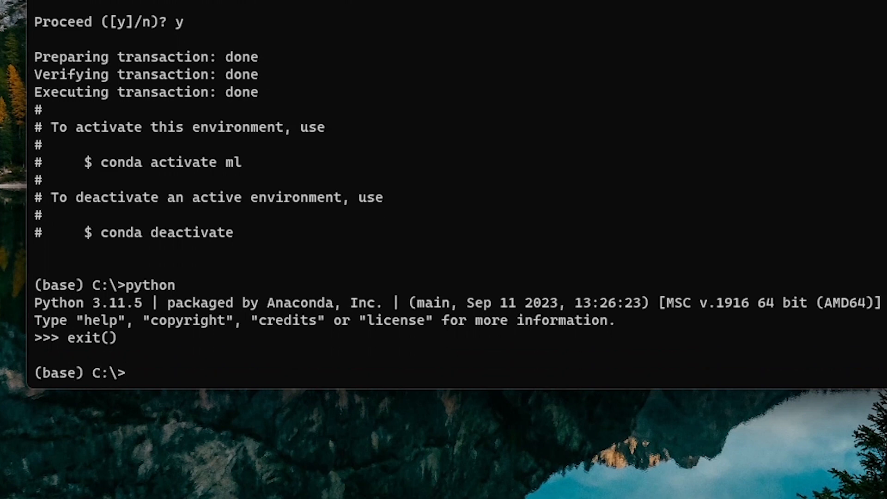
Activate the new environment with conda activate ml
type("conda activ")
type("ate ")
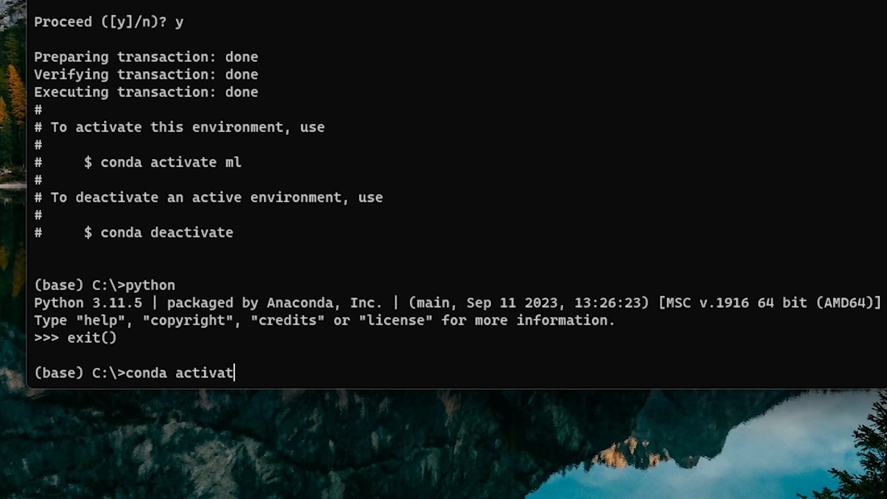
type("ml")
key("Return")
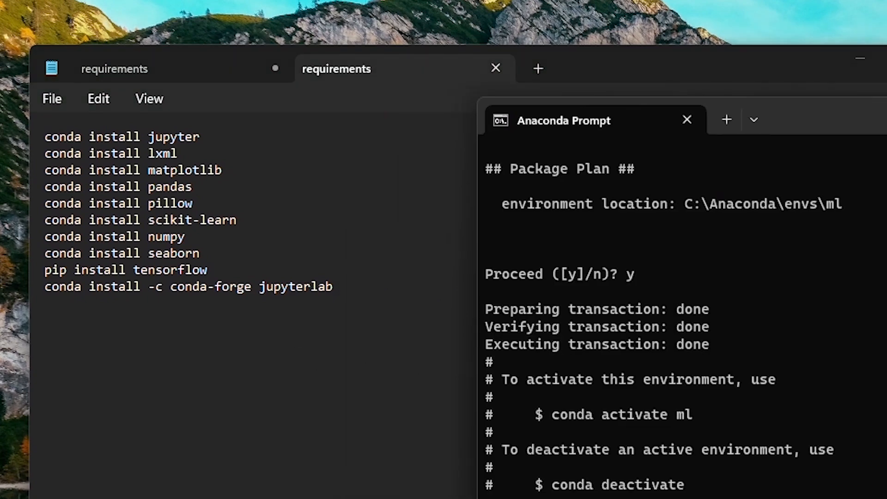
Copy the conda install jupyter line from the requirements file and run it in the ml environment
left_click_drag(216, 135, 21, 138)
key("ctrl+c")
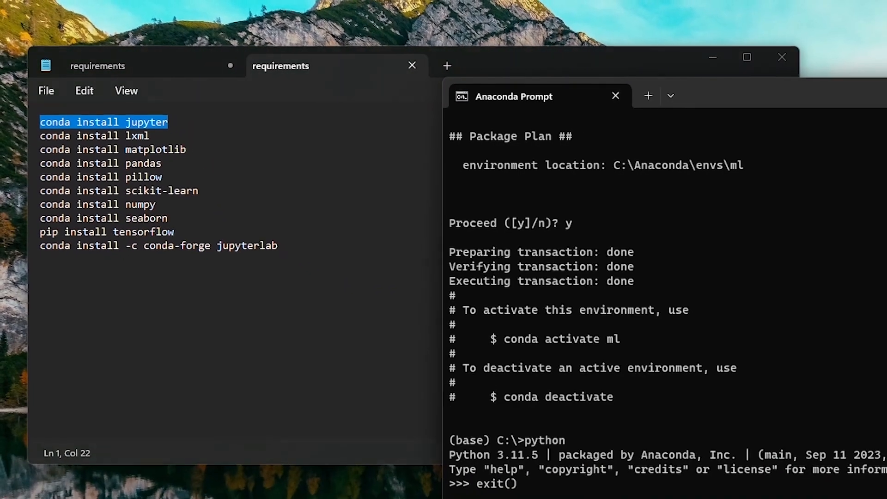
type("conda activate ml")
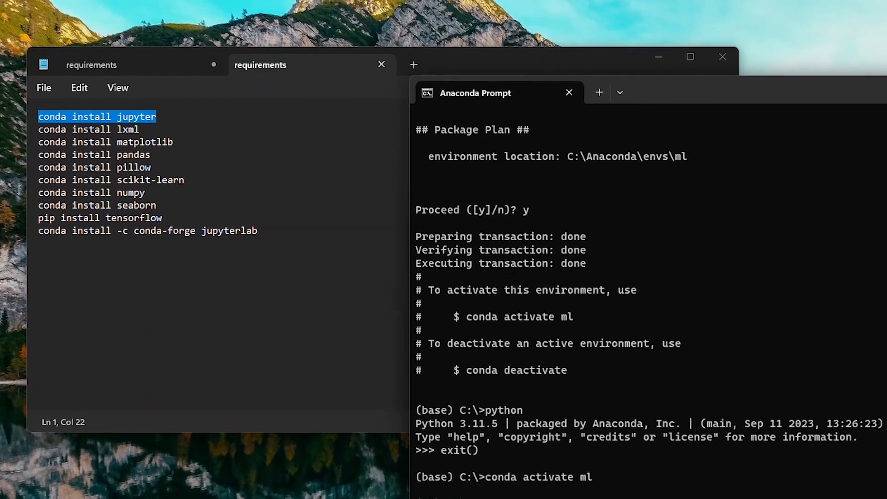
key("Return")
key("ctrl+v")
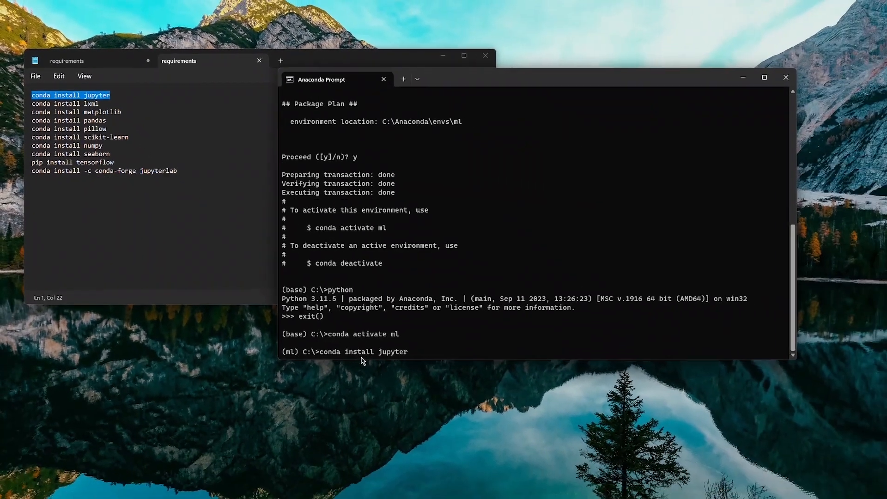
key("Return")
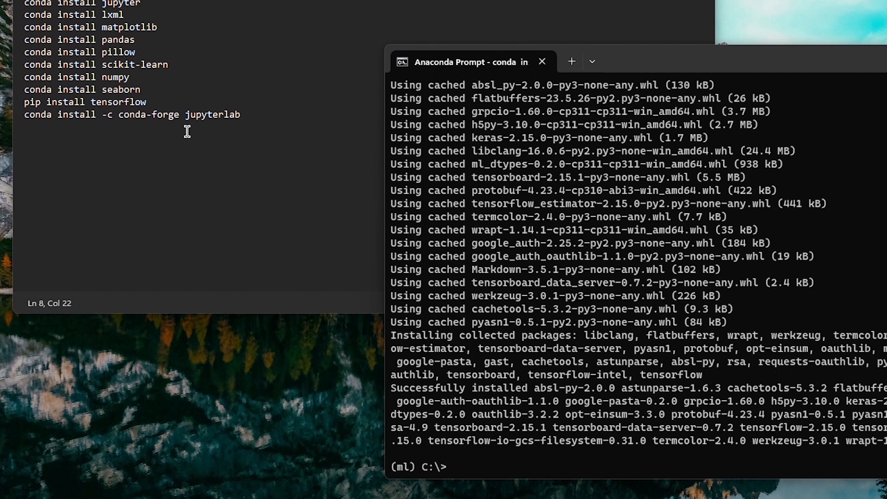
Check the Python version of the ml environment in the Python interpreter, and exit it with exit()
left_click(476, 474)
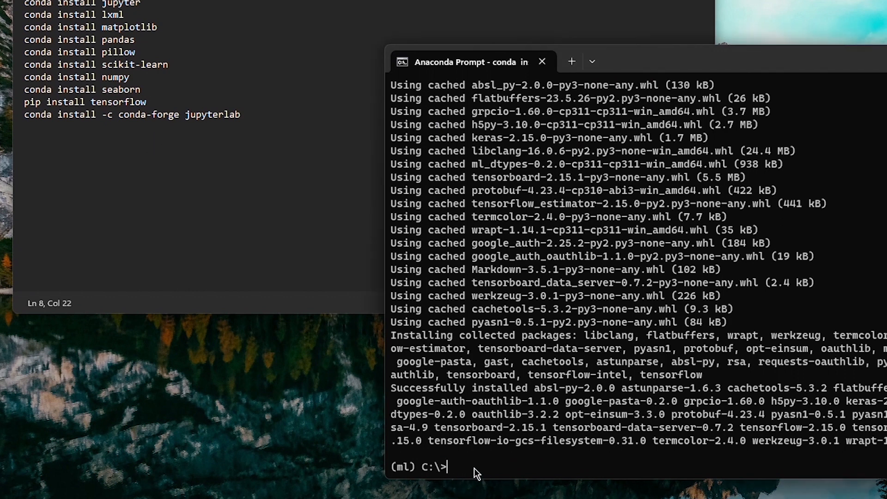
type("python")
key("Return")
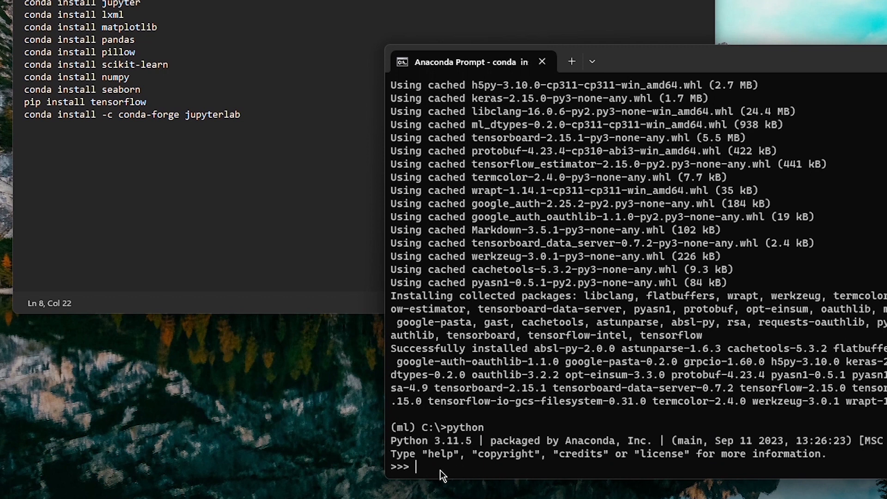
type("exit(_")
key("BackSpace")
type(")")
key("Return")
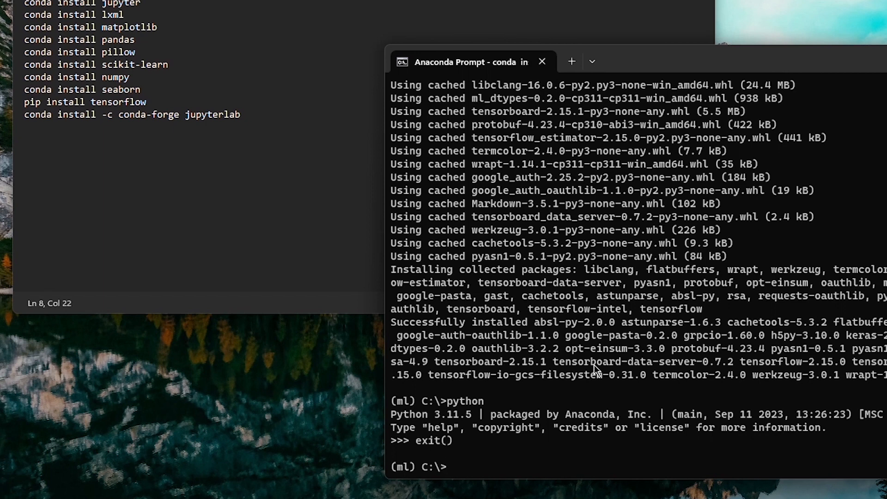
Launch Jupyter from the ml environment with the command jupyter notebook
type("jupyter note")
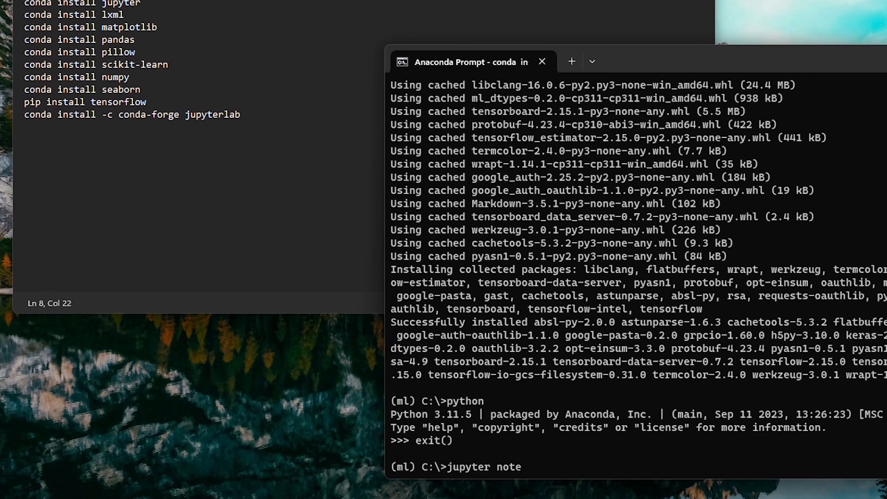
type("book")
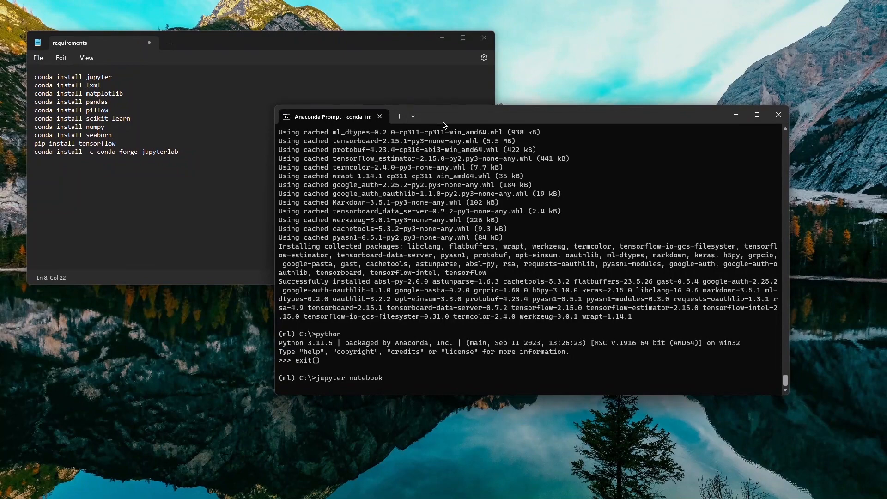
left_click_drag(447, 119, 422, 90)
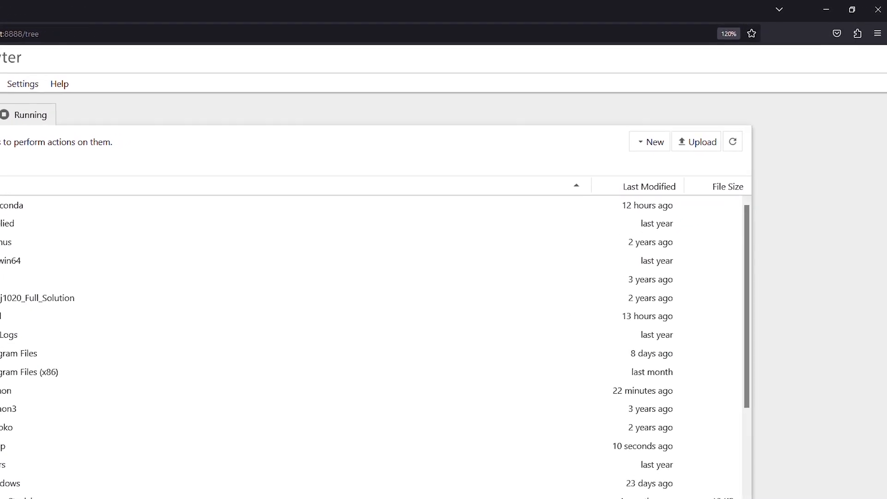
Create a new folder with the default name in Jupyter's root directory and open it
left_click(643, 147)
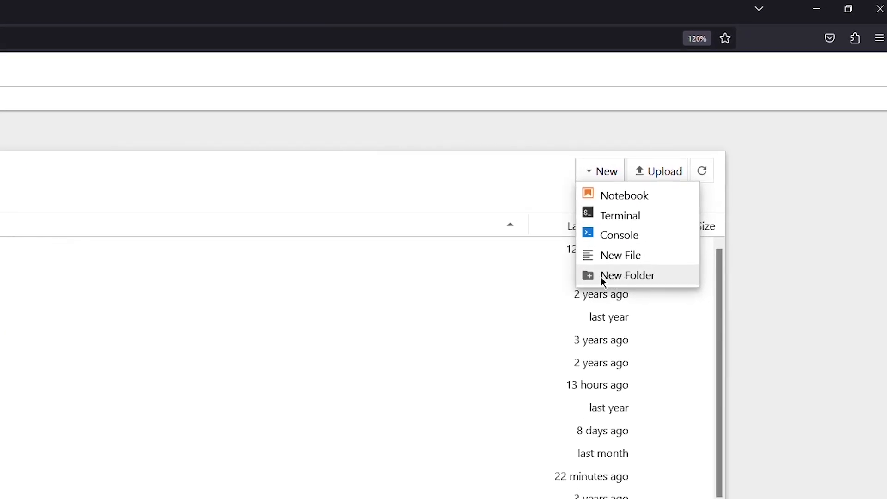
left_click(601, 276)
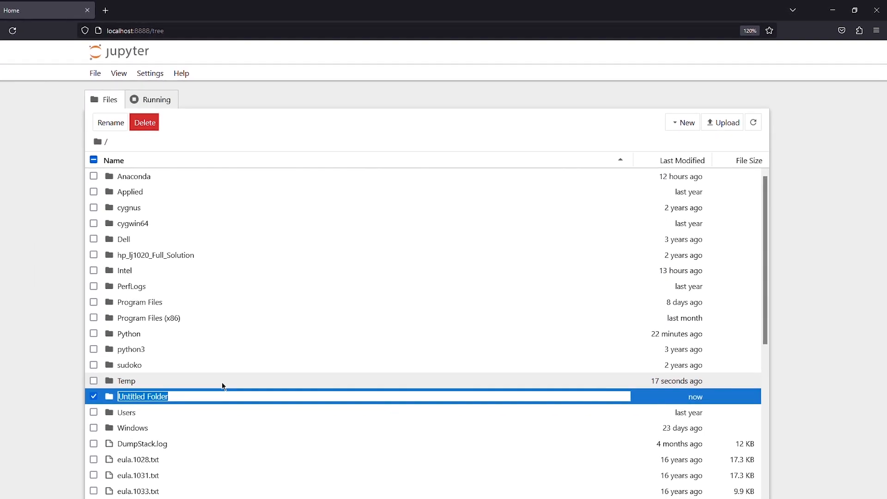
left_click(222, 384)
double_click(117, 398)
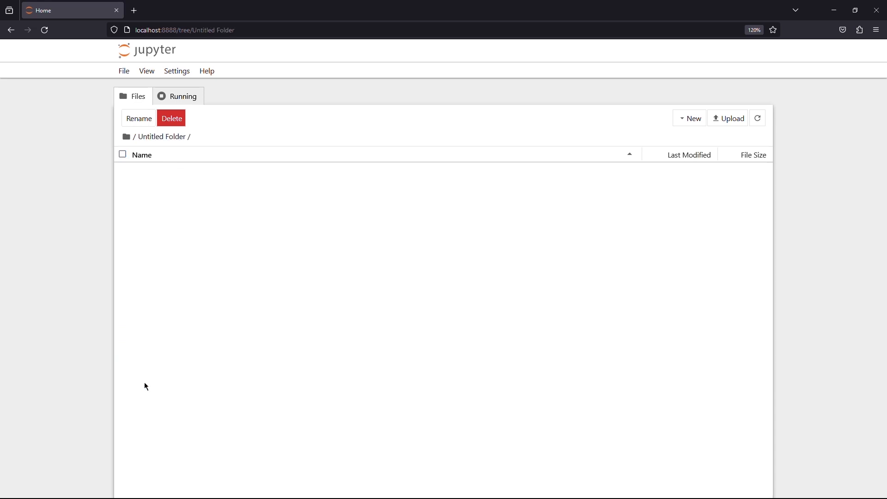
Create a new notebook in the current folder with the Python 3 (ipykernel) kernel
left_click(684, 120)
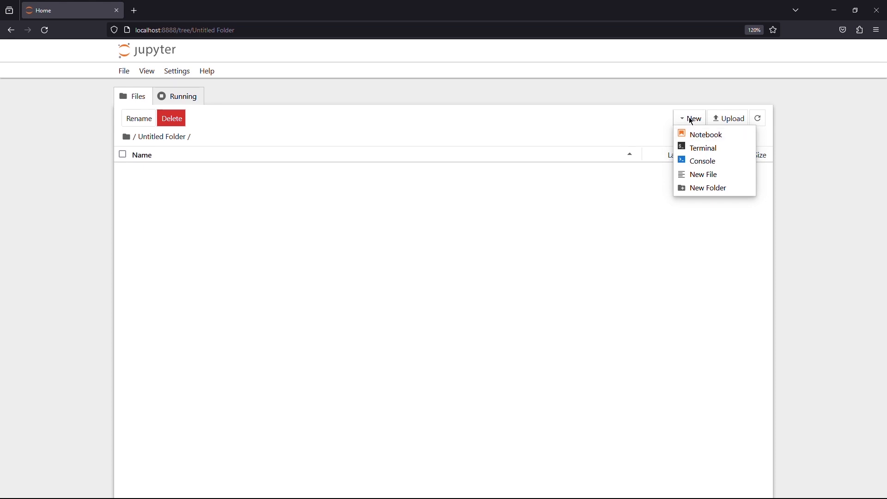
left_click(705, 134)
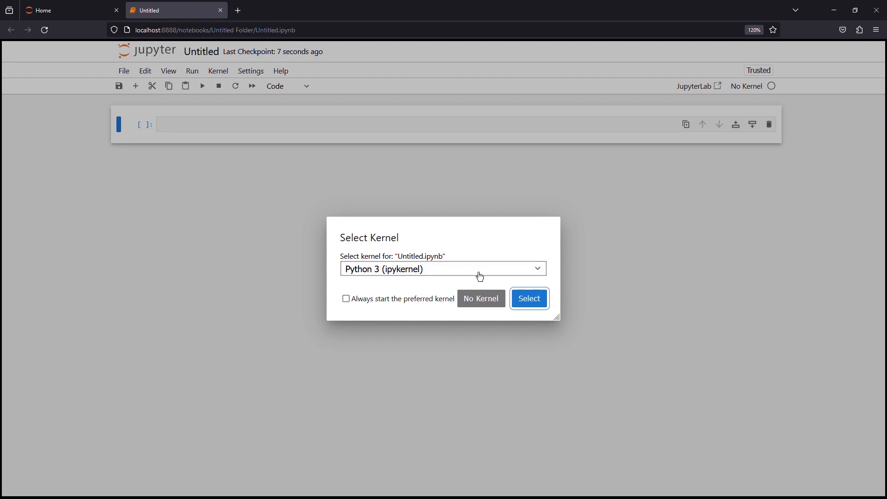
left_click(526, 301)
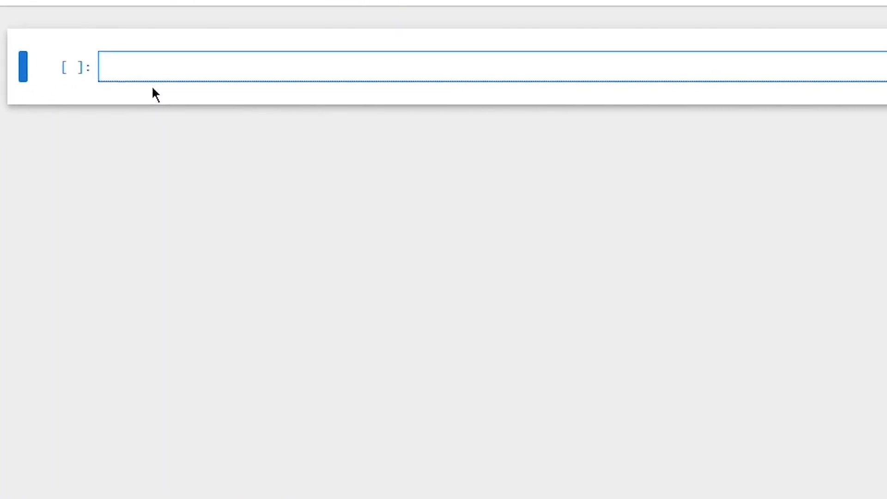
Enter import tensorflow as tf in the notebook's first cell and run it
type("import t")
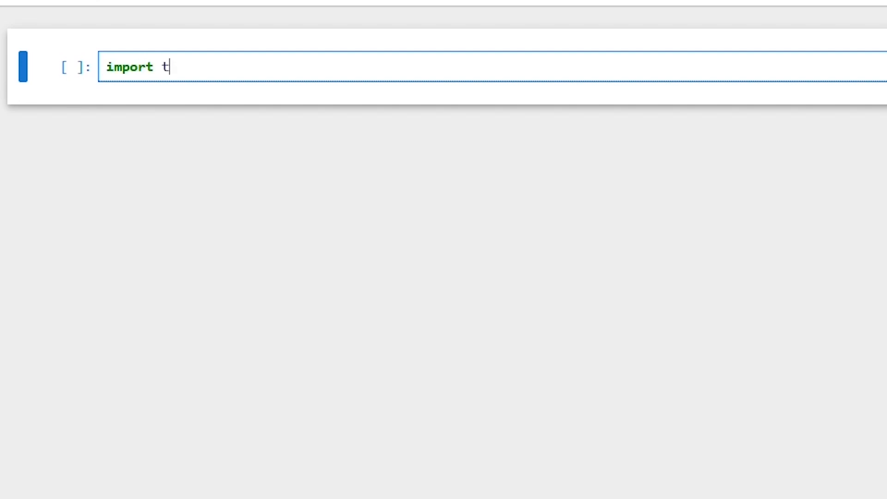
type("ensorflow as ")
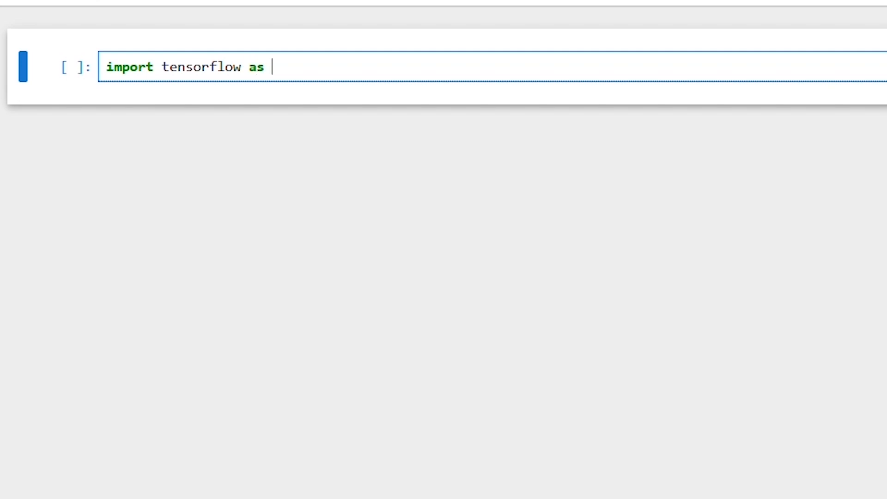
type("tf")
key("shift+Return")
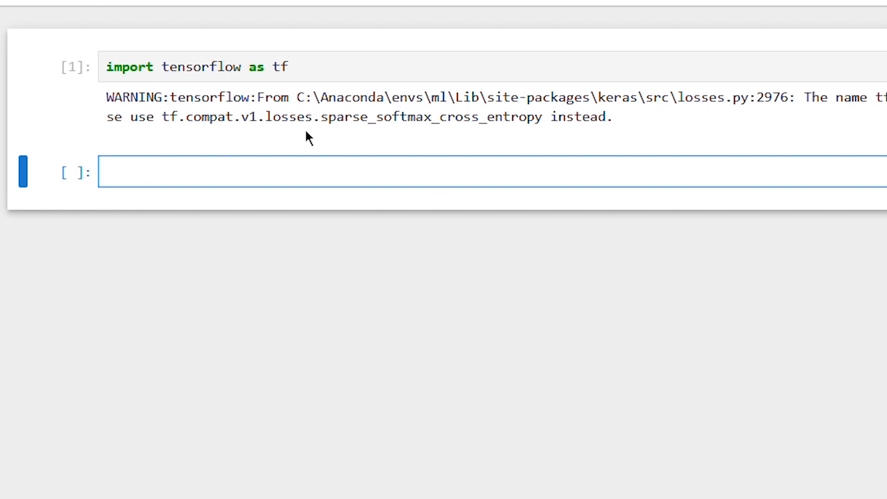
Check the installed TensorFlow version by running tf.__version__ in the second cell
left_click(188, 183)
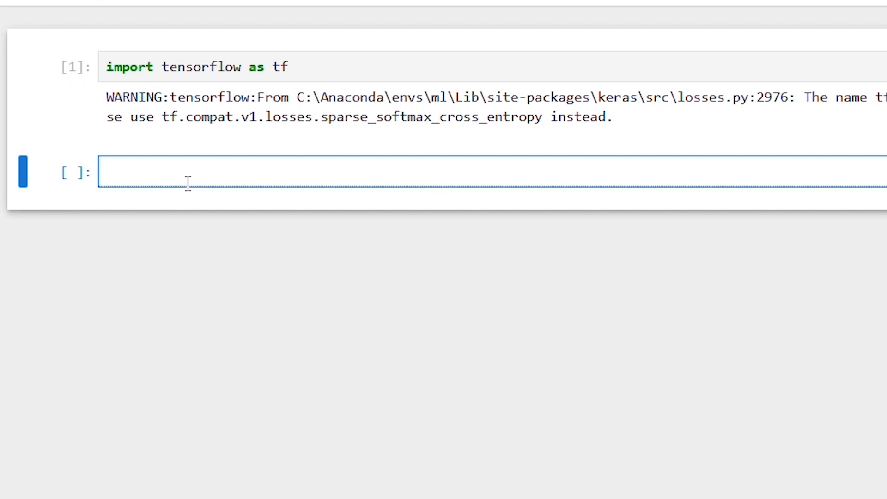
type("tf.__version__")
key("shift+Return")
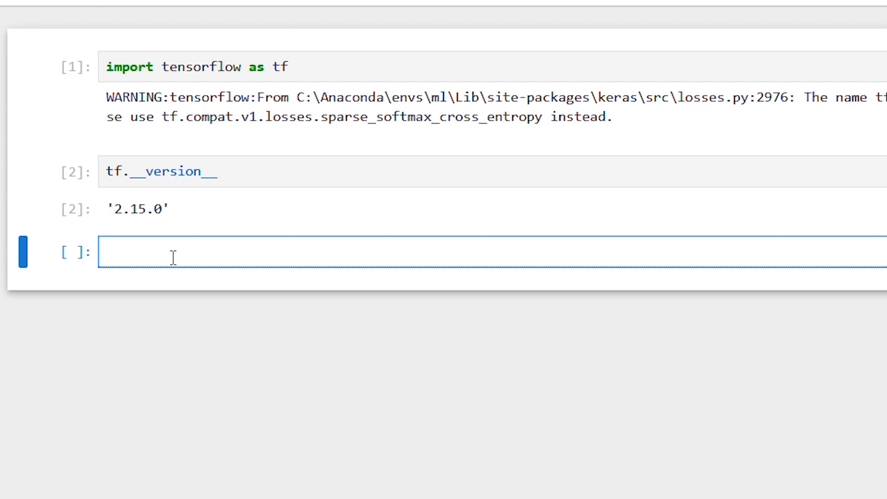
Enter print('Hello world') with single quotes in the third cell and run it
type("print(")
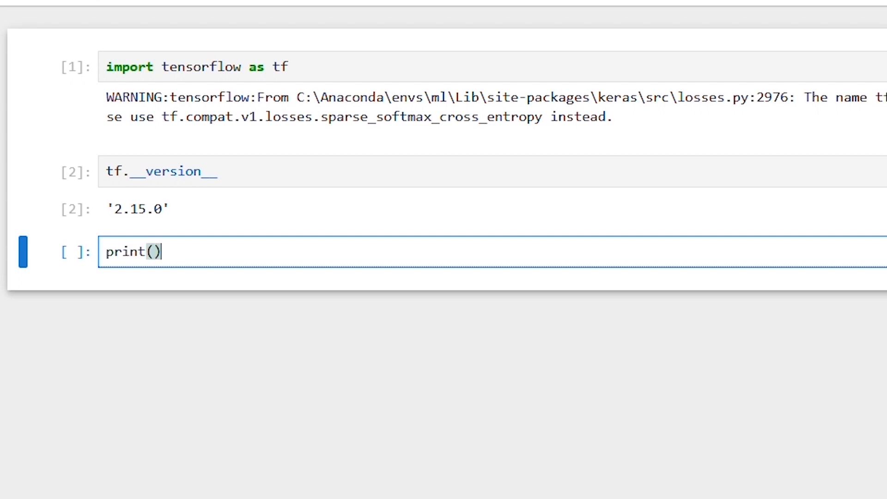
type("'Hello")
type(" work")
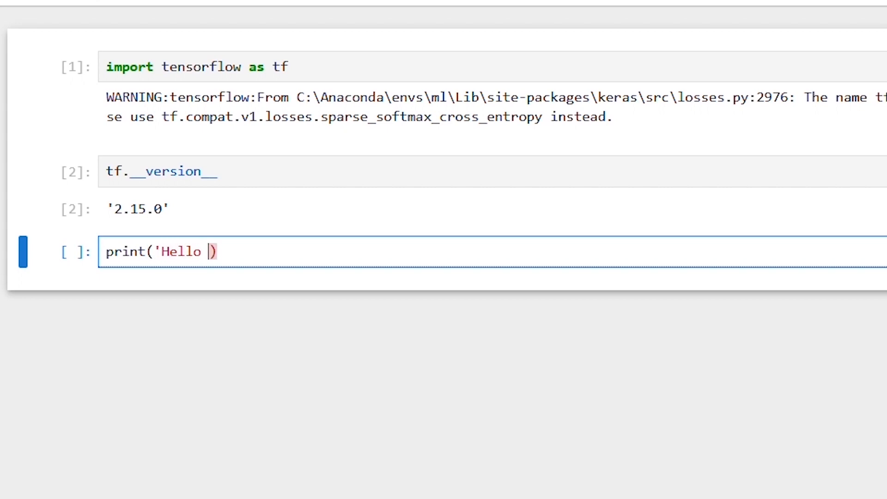
key("BackSpace")
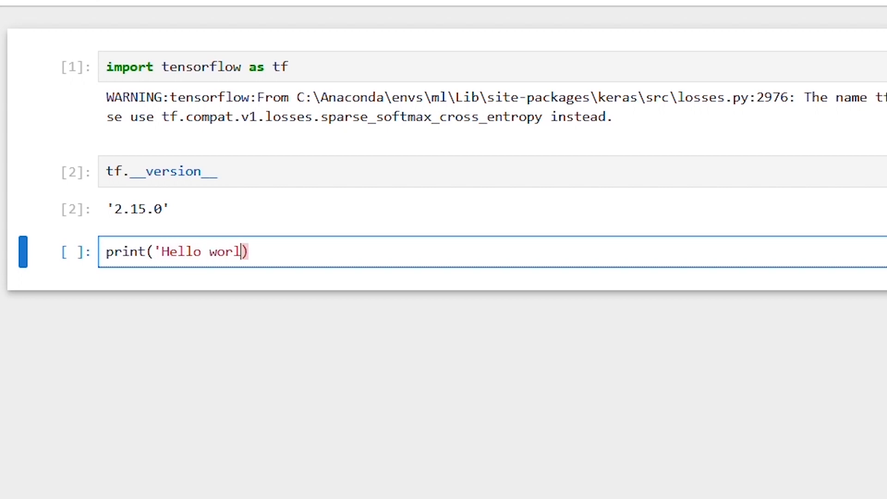
type("ld'")
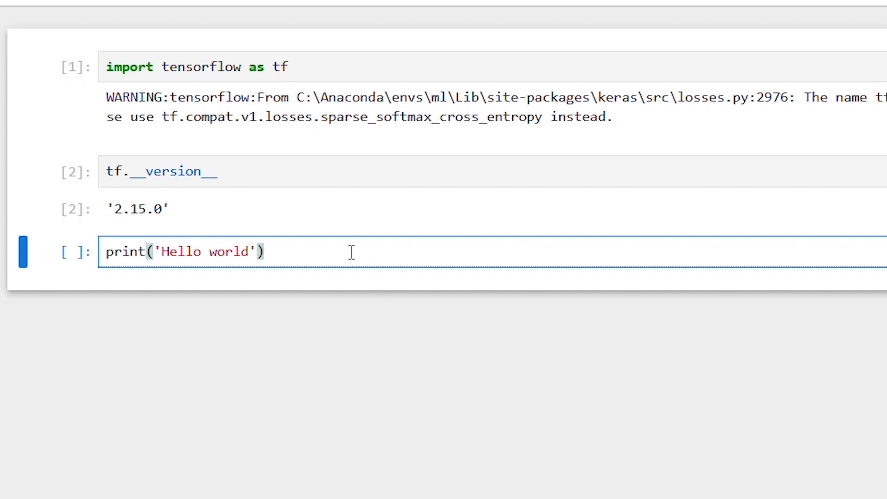
key("shift+Return")
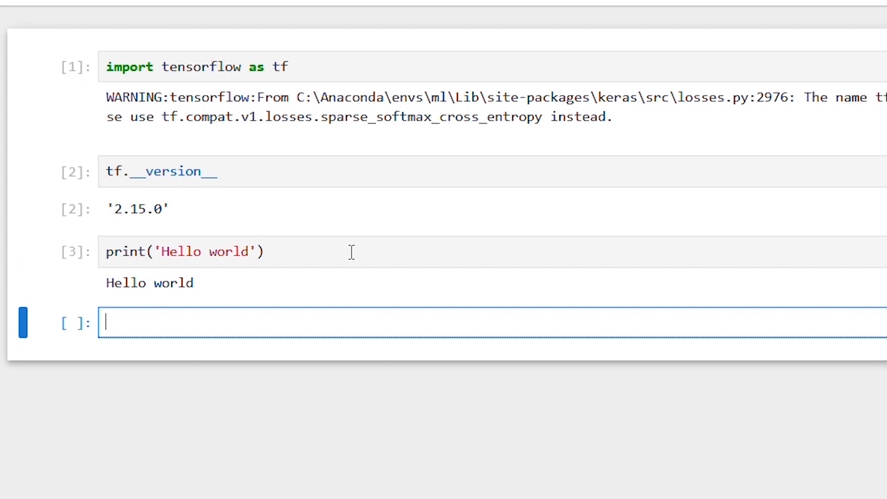
Enter print("Hello world") with double quotes in the fourth cell and run it
type("print()")
key("Left")
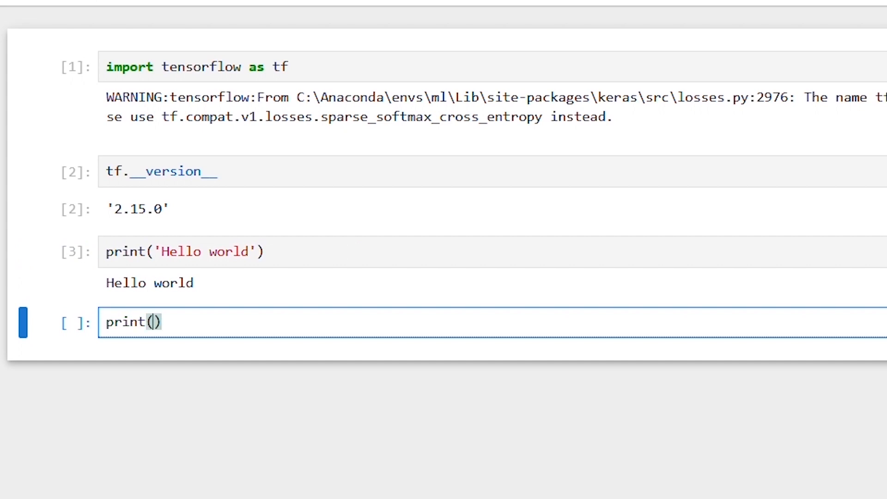
type("\"")
type("Hello w")
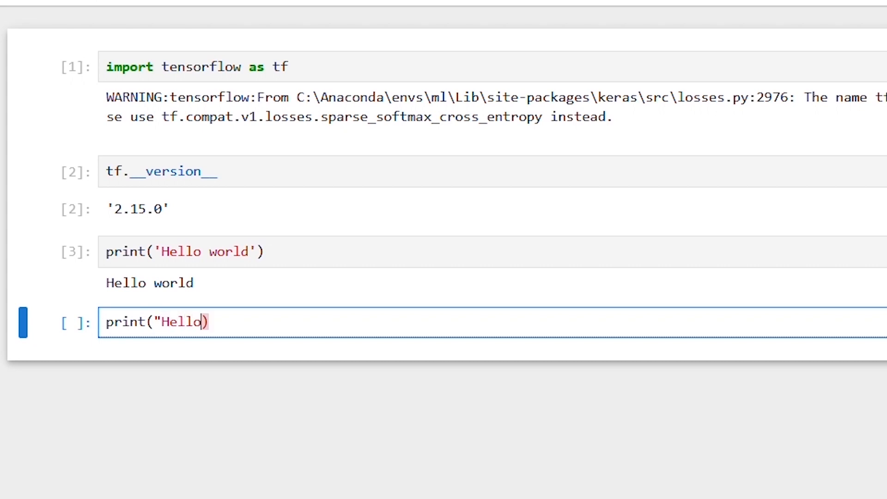
type("orld")
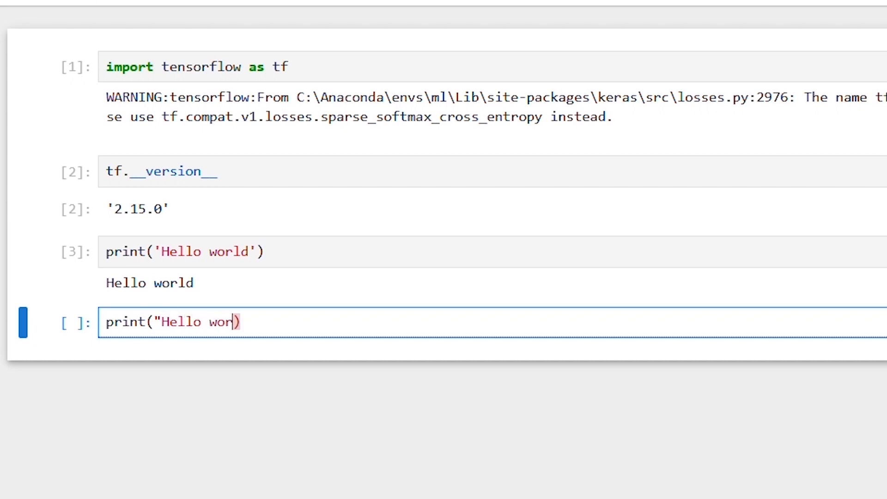
type("\"")
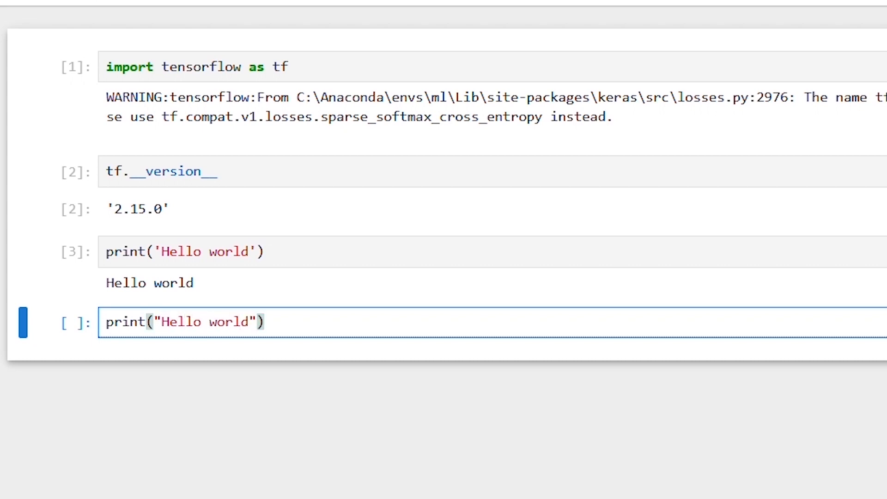
key("shift+Return")
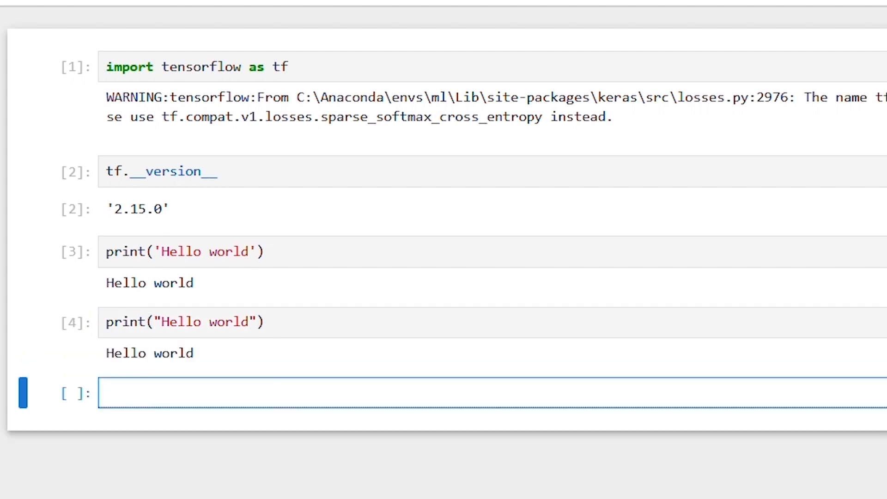